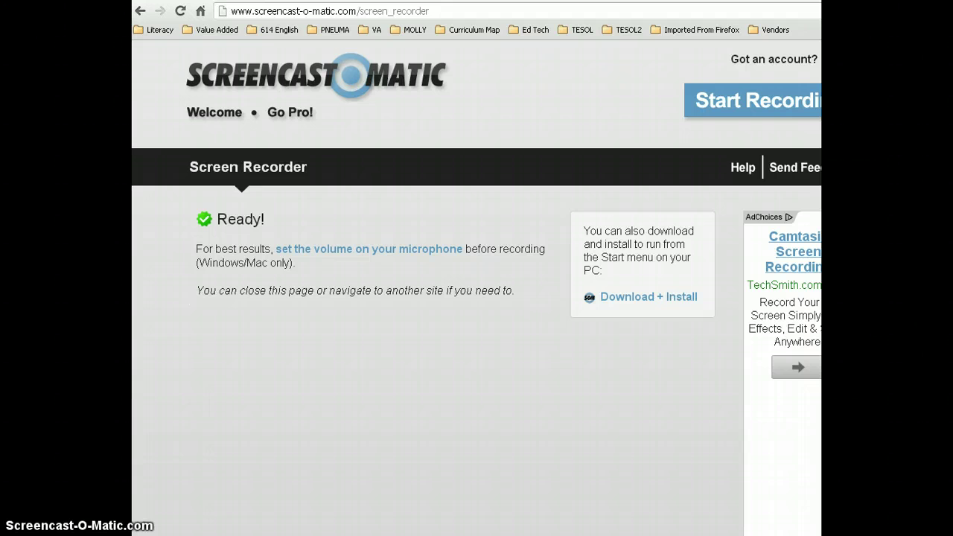
Step: Open Add or Remove Programs from the Control Panel in classic view
key(super)
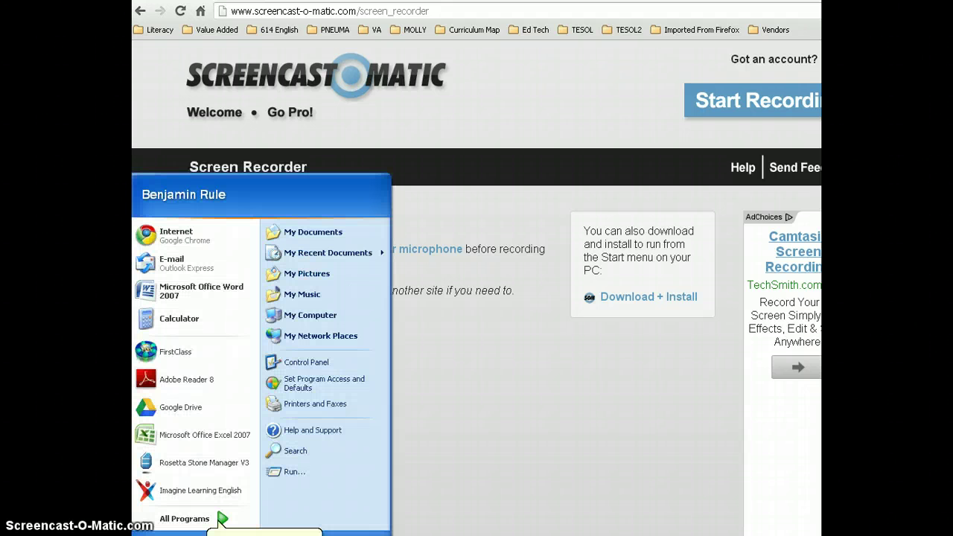
click(316, 365)
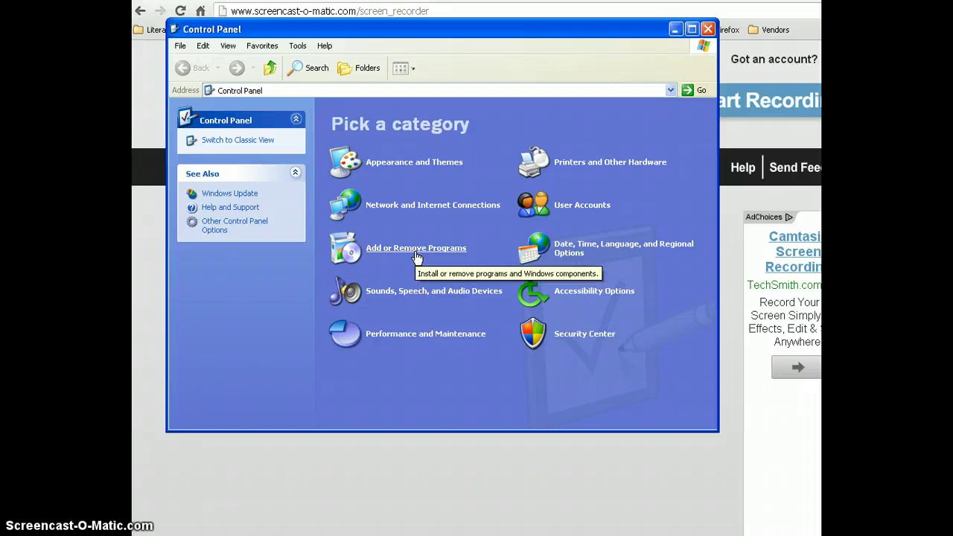
click(216, 140)
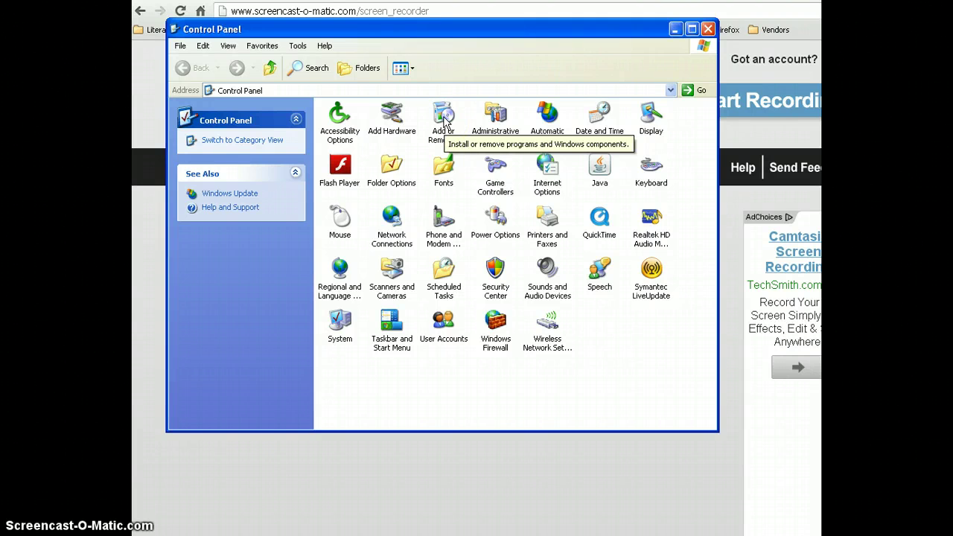
double_click(444, 119)
Step: Show the Add New Programs page so it searches the network for installable programs
click(449, 184)
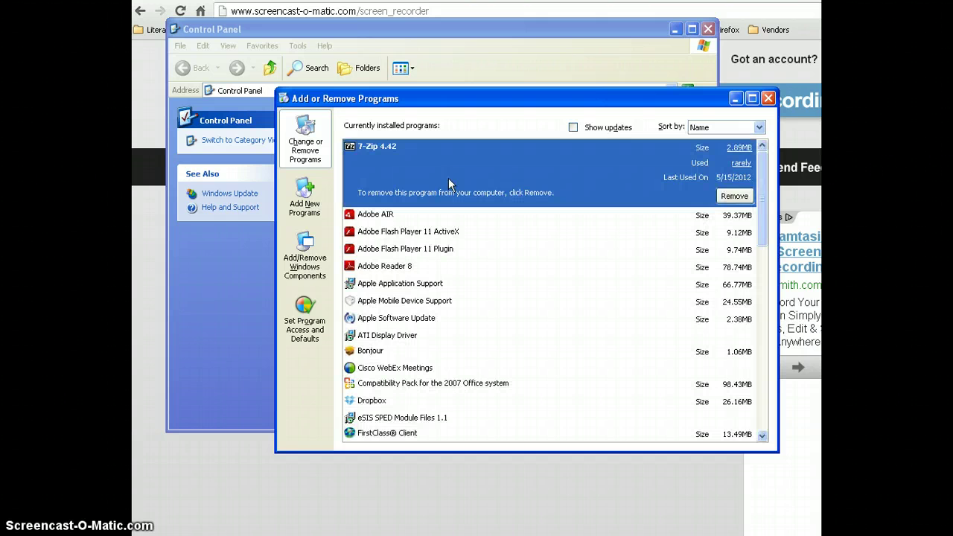
click(447, 121)
click(302, 144)
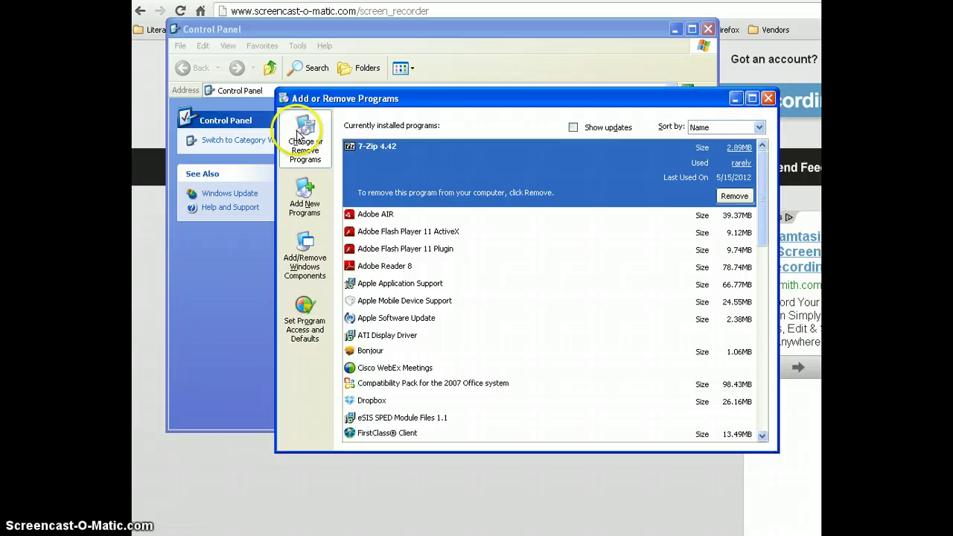
click(305, 191)
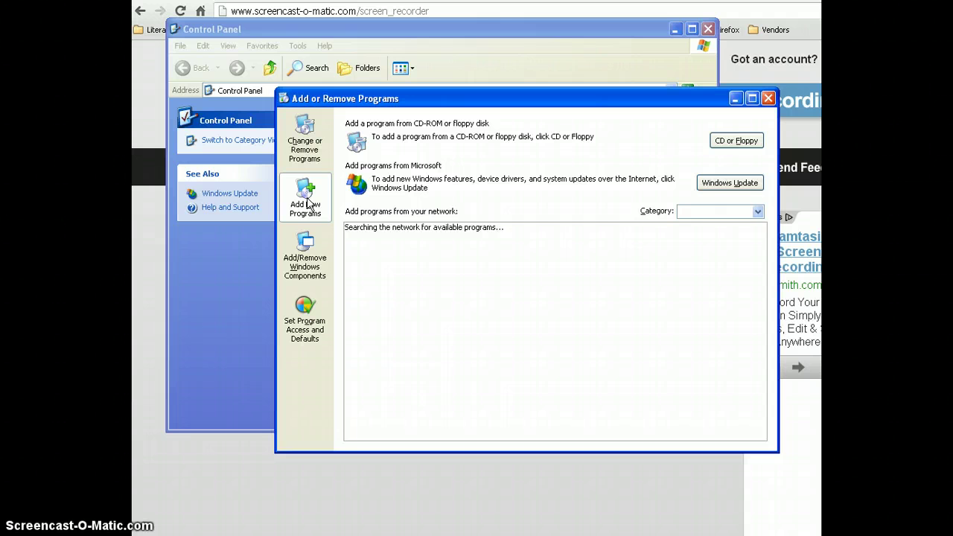
Step: Let the network list of installable programs, like Adobe Flash Player and Google Chrome, finish loading
click(437, 254)
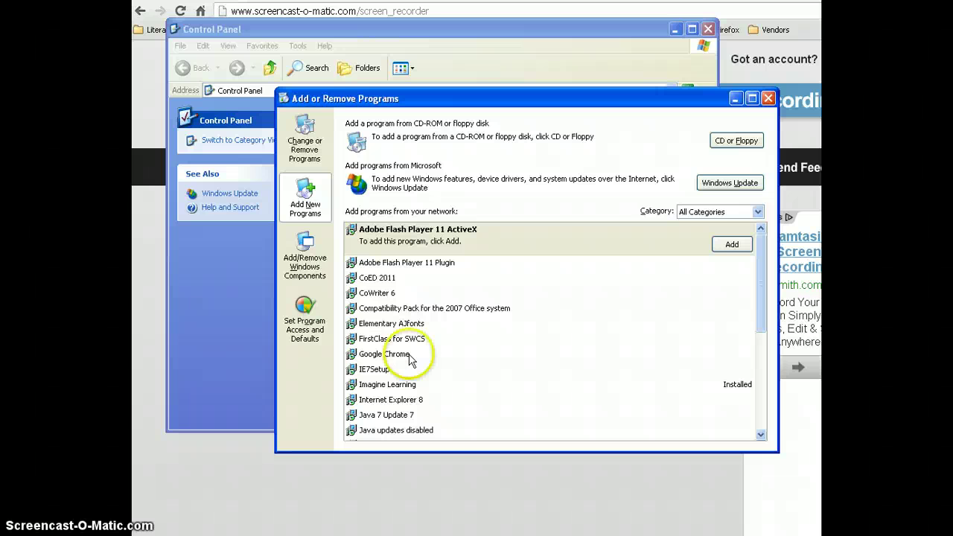
Step: Select Rosetta Stone Network Version 3 in the network list and add it
drag(760, 280, 760, 388)
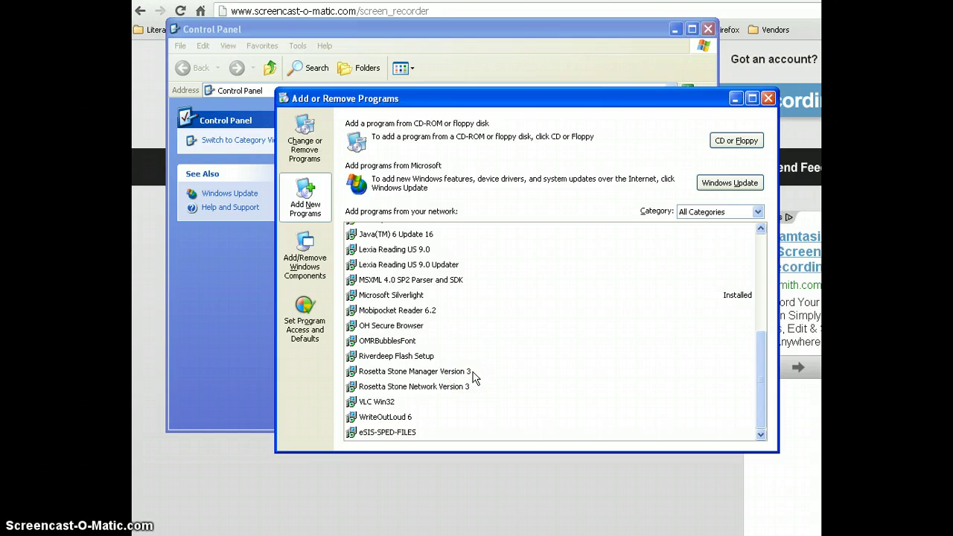
click(422, 387)
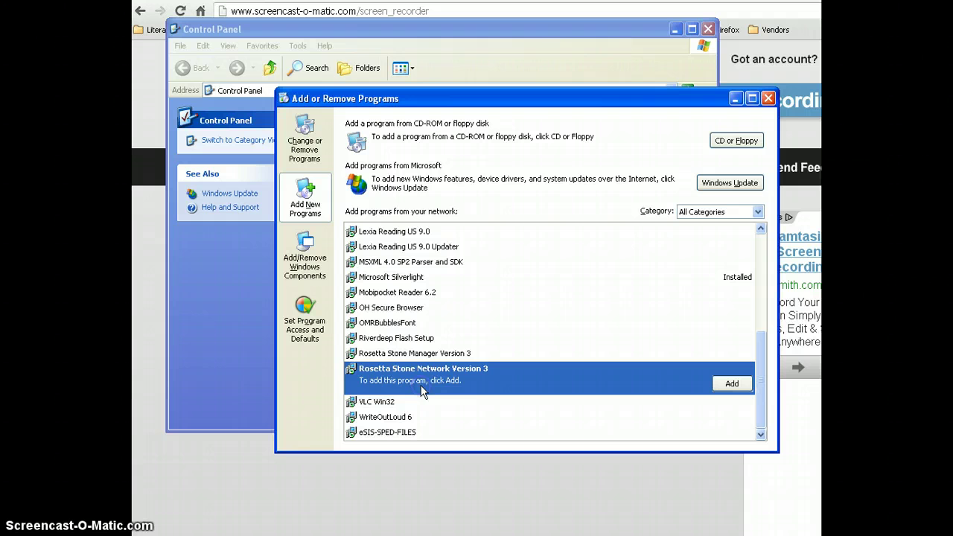
click(726, 386)
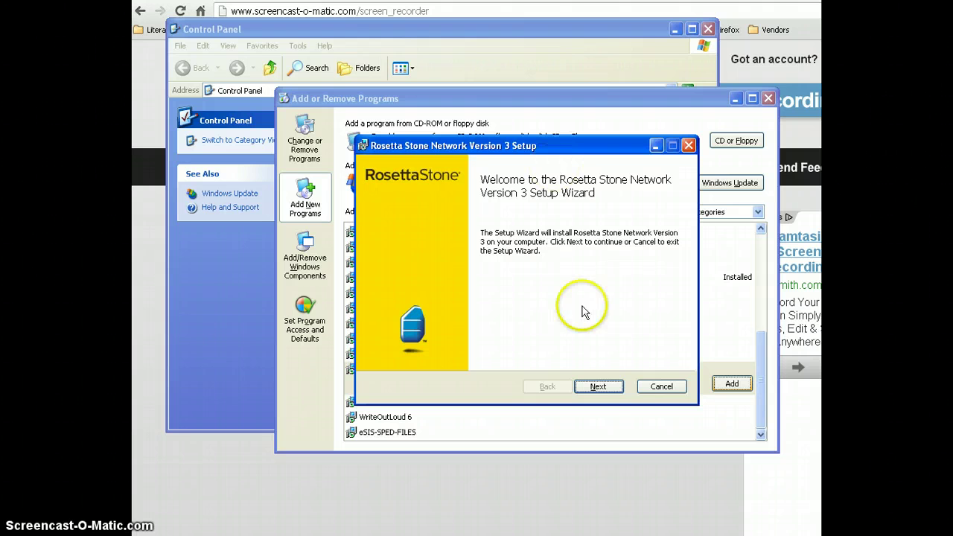
Step: Accept the Rosetta Stone license agreement and advance to the Destination Folder page
click(614, 387)
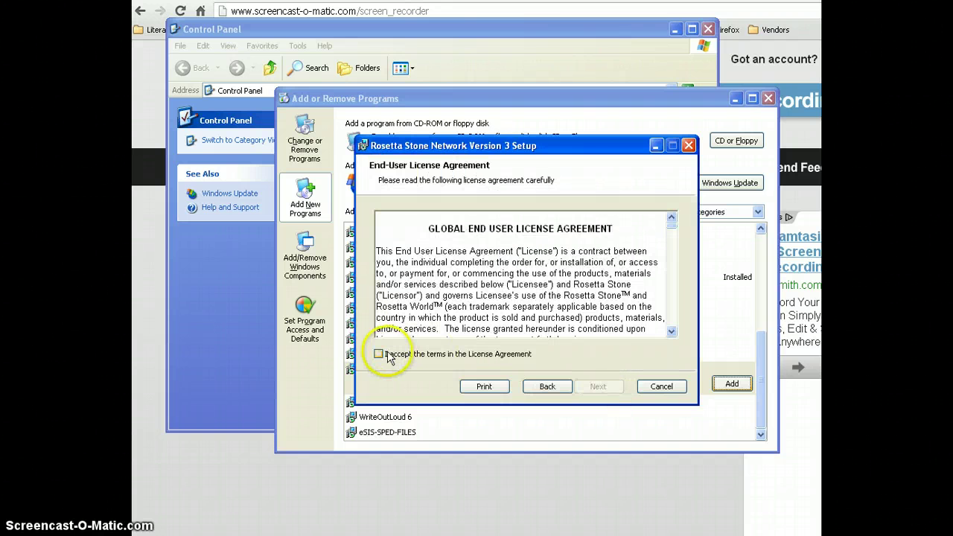
click(380, 355)
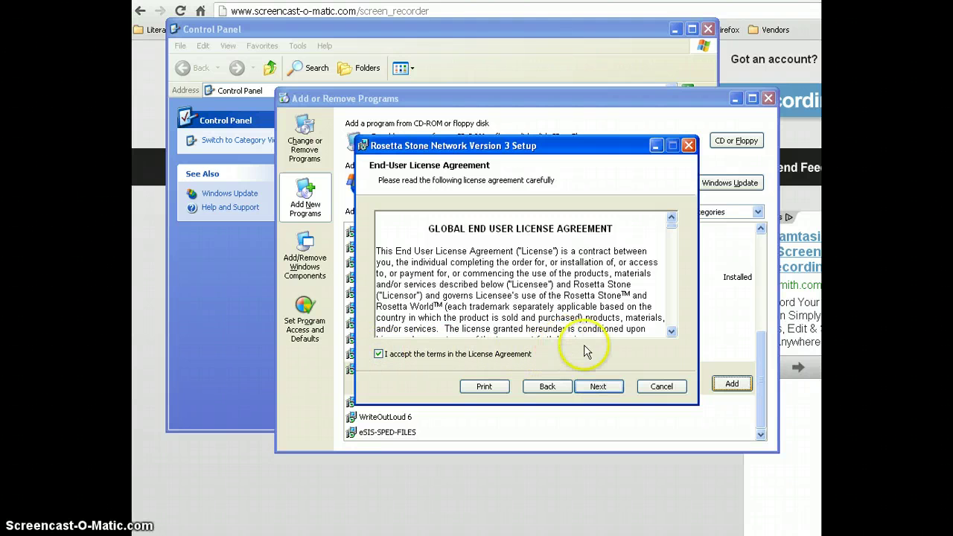
click(612, 393)
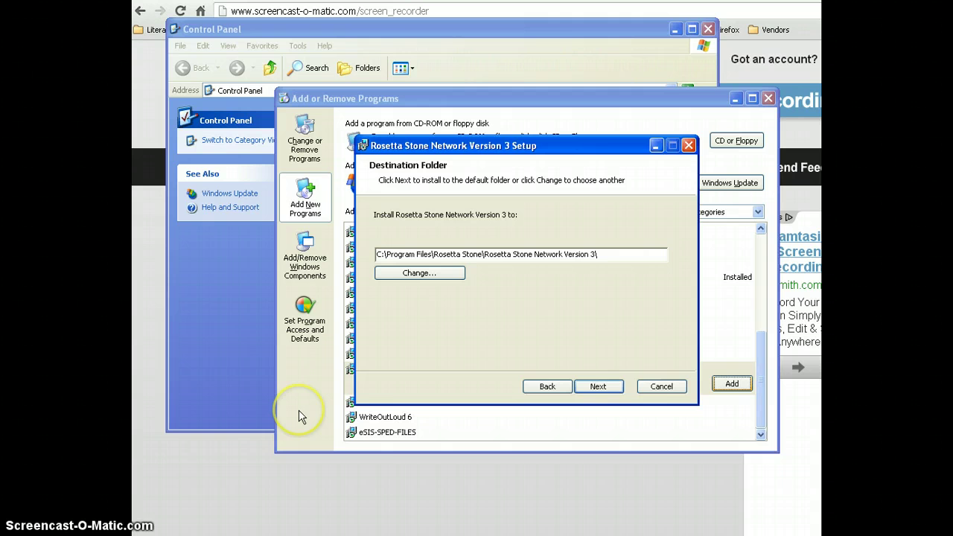
Step: Launch Rosetta Stone Network Version 3 from All Programs in the Start menu
click(160, 534)
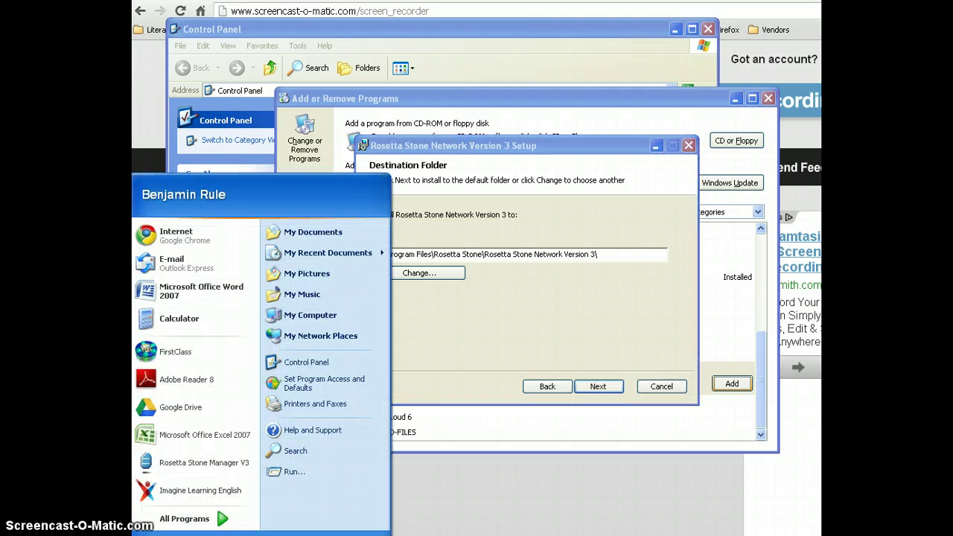
click(206, 519)
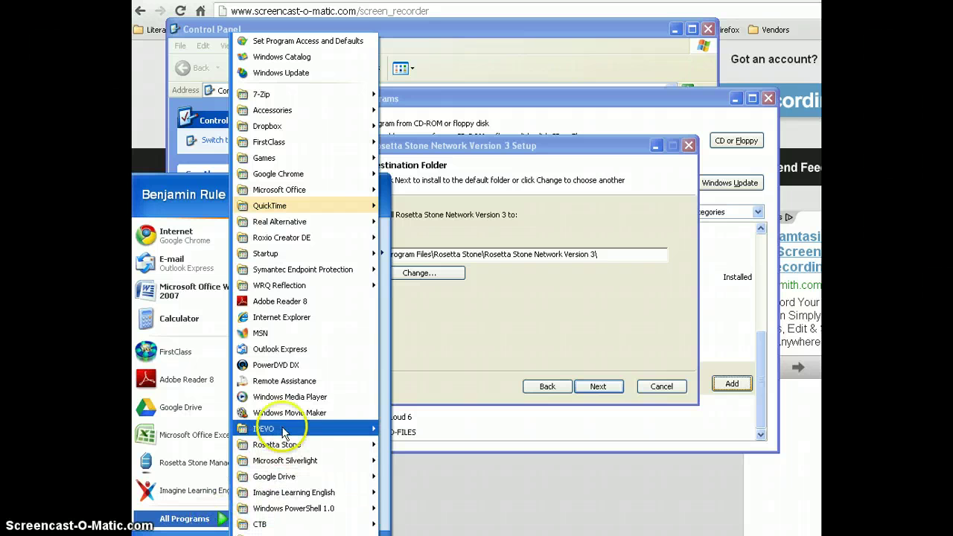
mouse_move(277, 444)
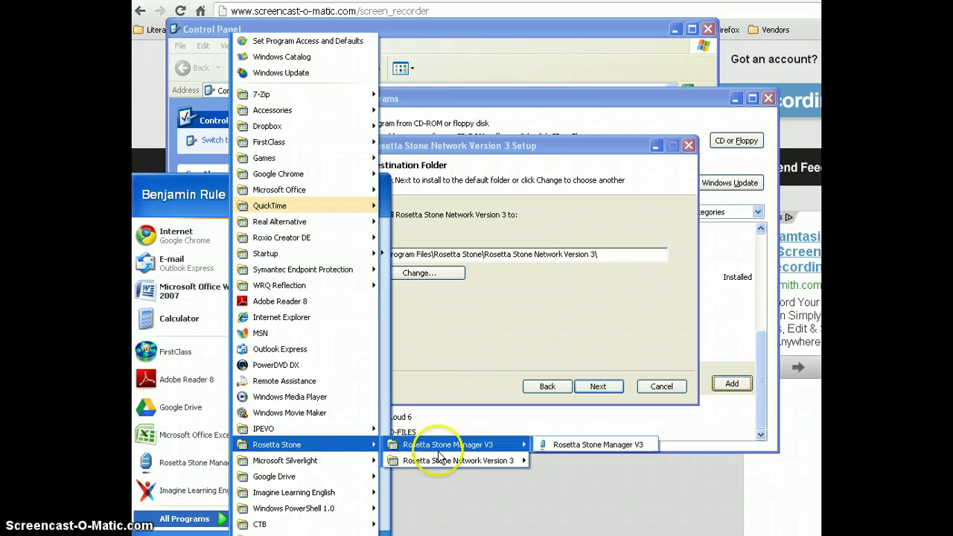
mouse_move(458, 460)
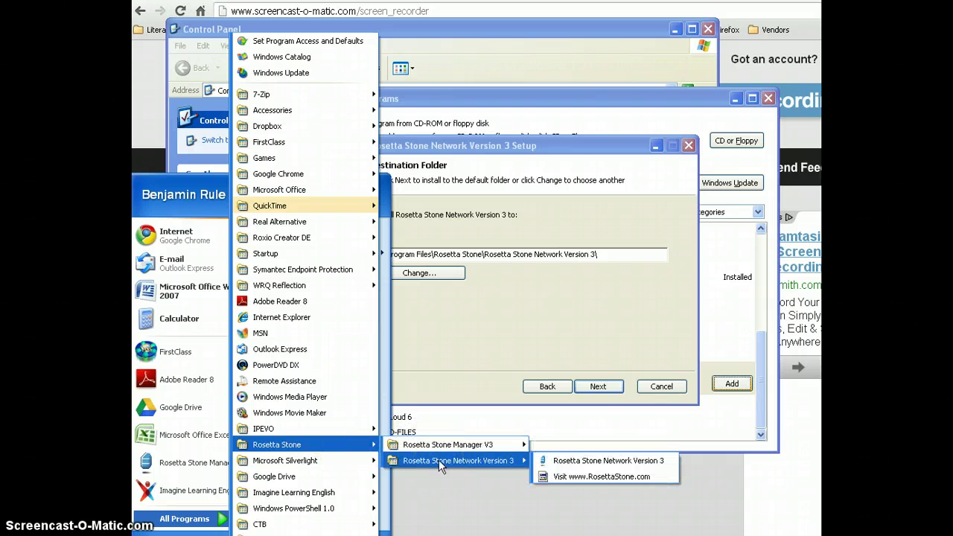
click(549, 462)
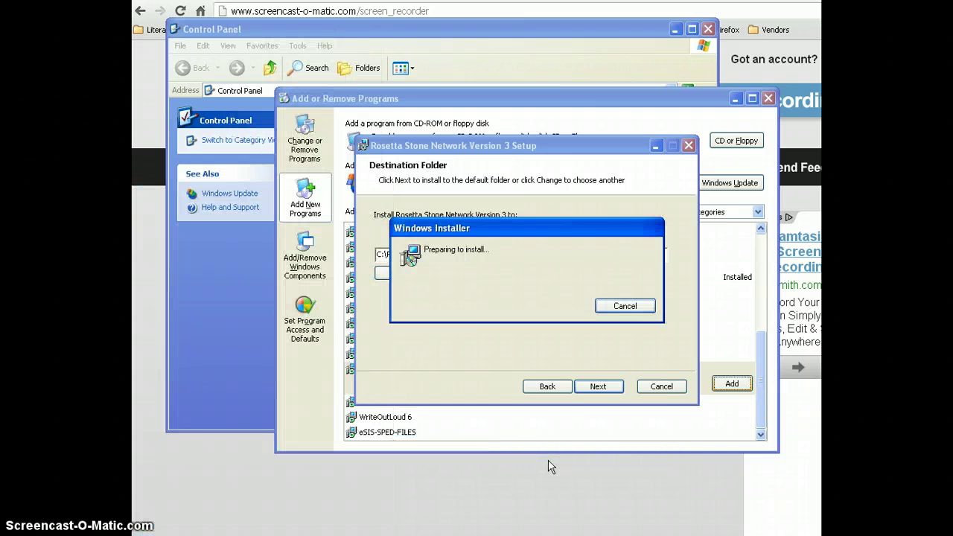